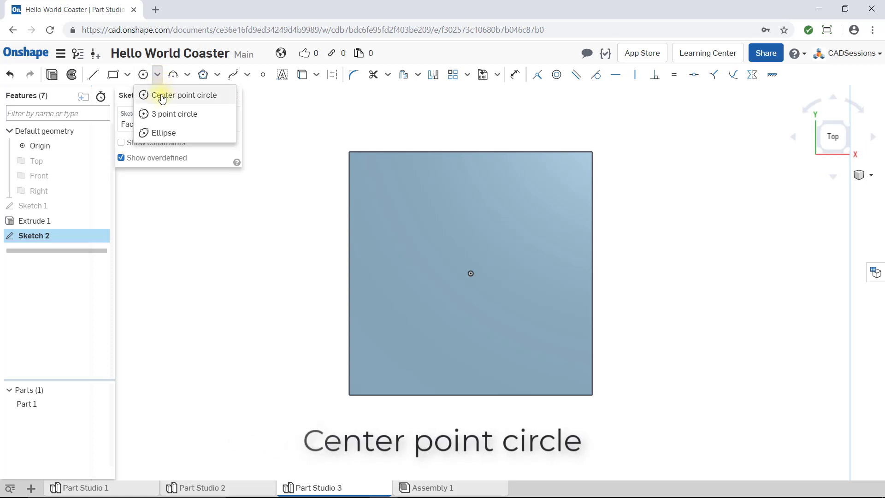
Step: Sketch a center point circle about 0.165 in in diameter on the face, above and slightly right of the origin
{"action": "left_click", "coordinate": [161, 96]}
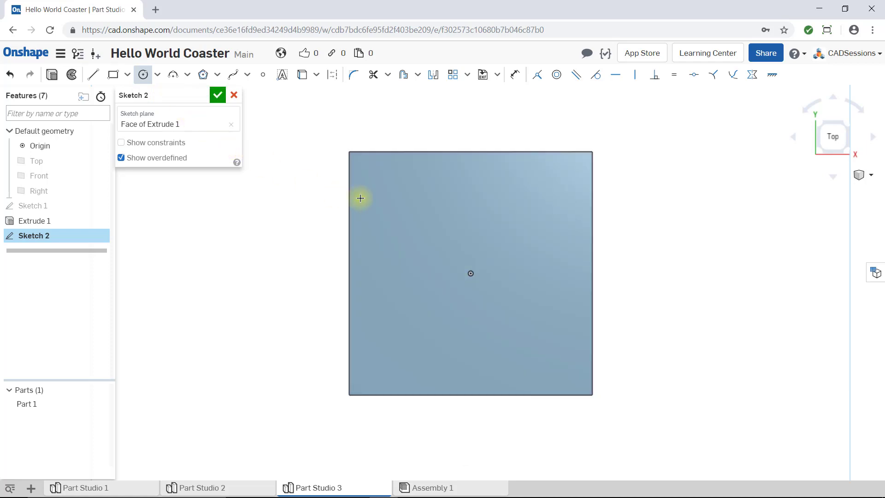
{"action": "left_click", "coordinate": [491, 216]}
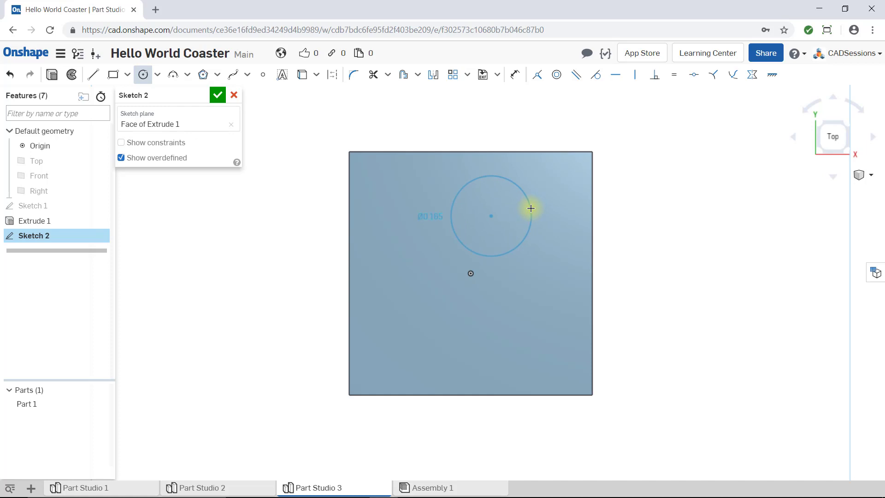
{"action": "left_click", "coordinate": [531, 209]}
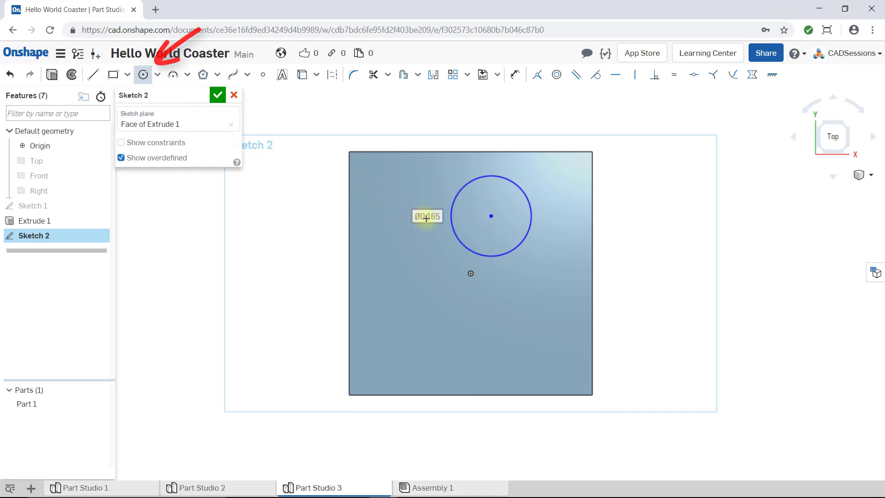
Step: Try a second circle about 0.173 in in diameter near the face's lower-left corner and undo it
{"action": "left_click", "coordinate": [402, 321]}
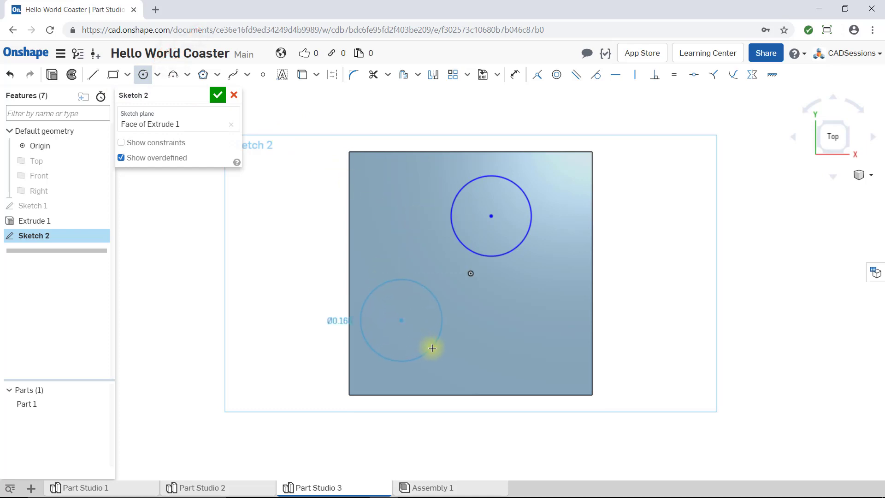
{"action": "left_click", "coordinate": [432, 349]}
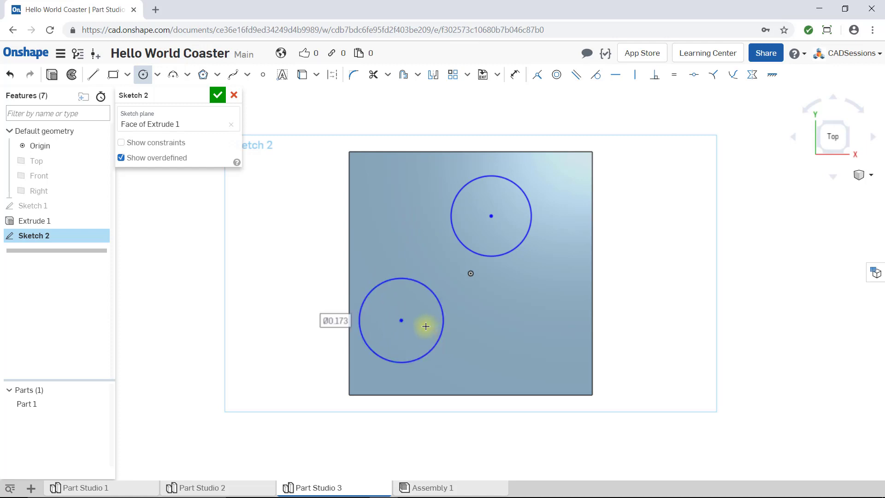
{"action": "key", "text": "Escape"}
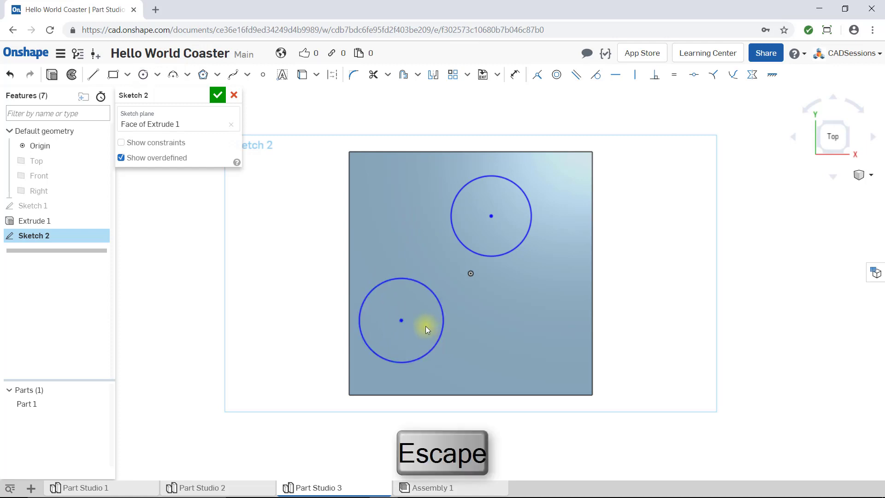
{"action": "key", "text": "ctrl+z"}
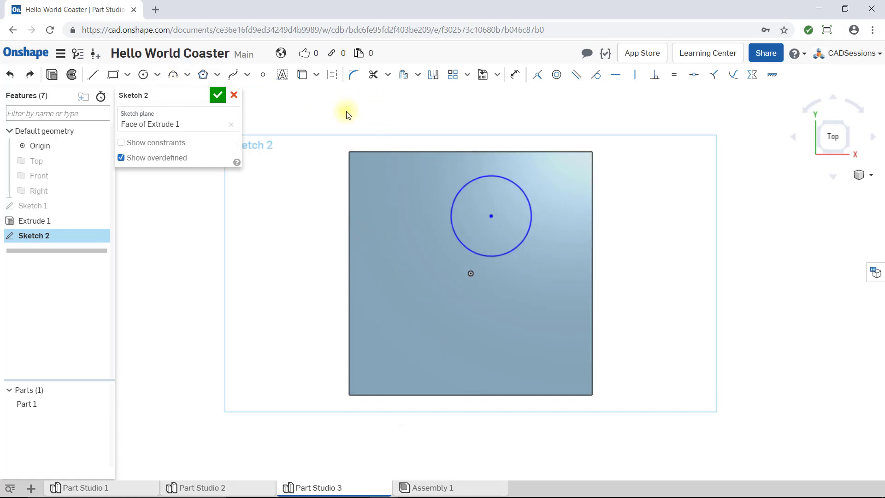
Step: Reposition the undefined circle farther right on the face and shrink it to about 0.141 in in diameter
{"action": "left_click", "coordinate": [367, 107]}
{"action": "left_click", "coordinate": [492, 216]}
{"action": "left_click_drag", "start_coordinate": [493, 216], "coordinate": [510, 215]}
{"action": "mouse_move", "coordinate": [514, 254]}
{"action": "left_mouse_down"}
{"action": "mouse_move", "coordinate": [528, 292]}
{"action": "mouse_move", "coordinate": [523, 252]}
{"action": "left_mouse_up"}
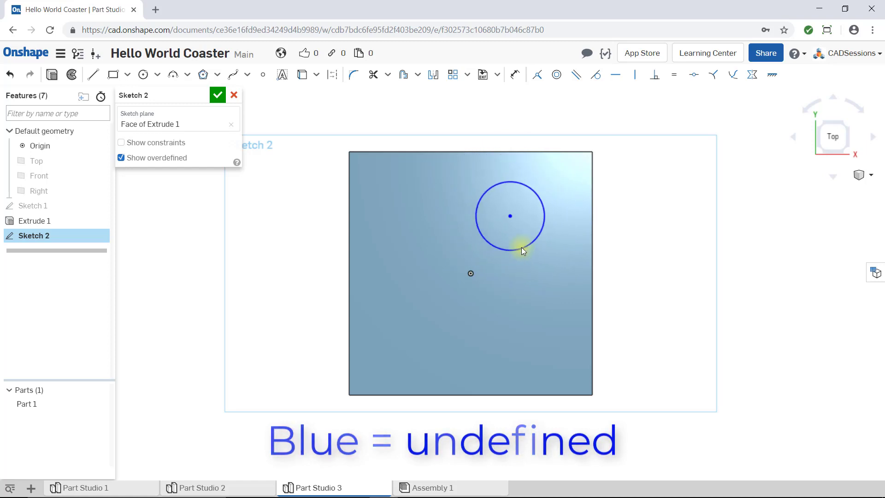
{"action": "mouse_move", "coordinate": [508, 214]}
{"action": "left_mouse_down"}
{"action": "mouse_move", "coordinate": [503, 220]}
{"action": "mouse_move", "coordinate": [491, 209]}
{"action": "mouse_move", "coordinate": [506, 204]}
{"action": "mouse_move", "coordinate": [520, 216]}
{"action": "mouse_move", "coordinate": [510, 231]}
{"action": "mouse_move", "coordinate": [517, 216]}
{"action": "left_mouse_up"}
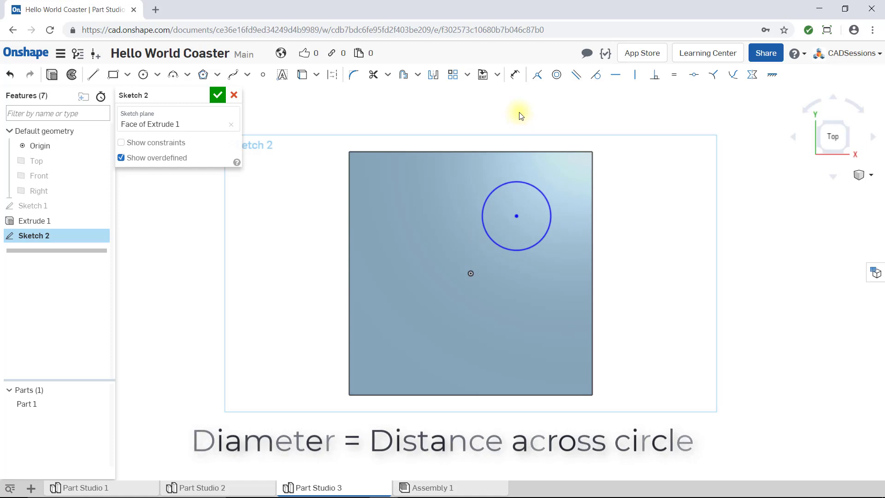
Step: Dimension the circle's diameter at 0.1 in and shift the circle slightly up and to the left
{"action": "left_click", "coordinate": [515, 79]}
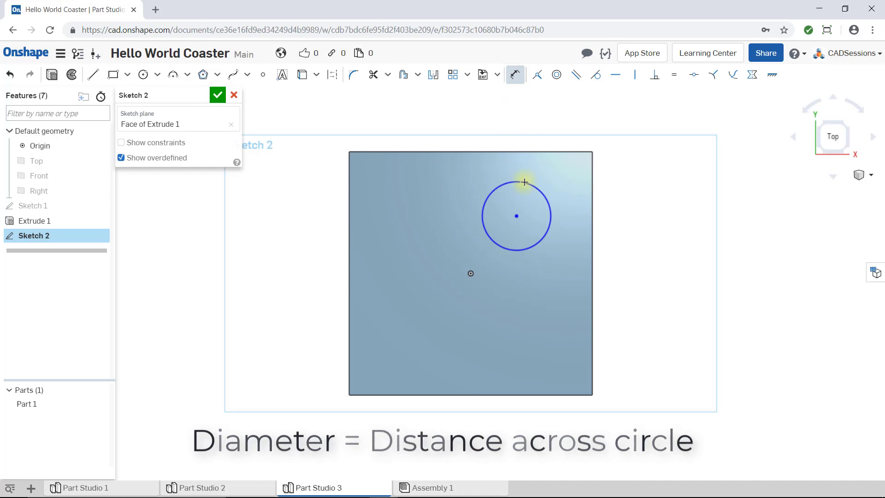
{"action": "left_click", "coordinate": [525, 183]}
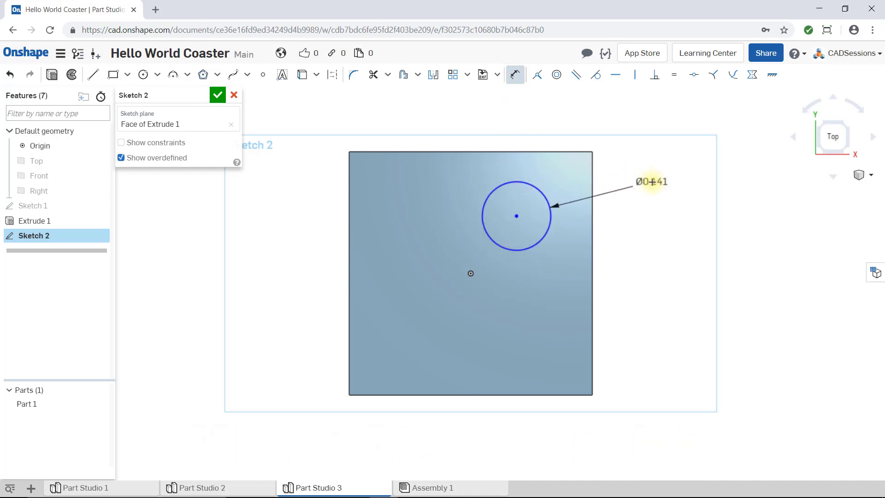
{"action": "left_click", "coordinate": [652, 182]}
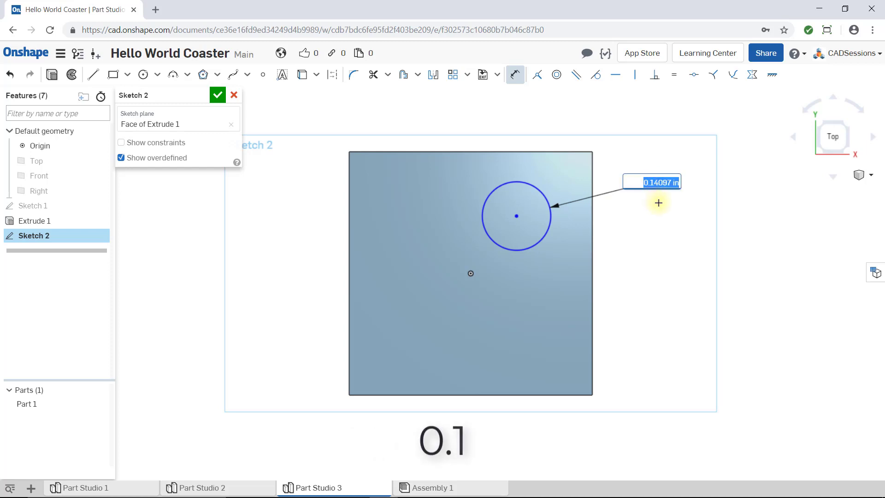
{"action": "type", "text": "0.1"}
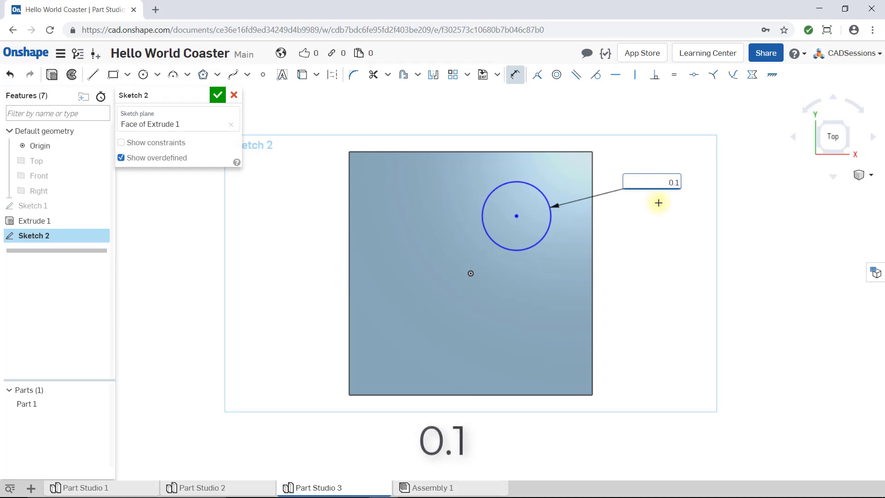
{"action": "key", "text": "Return"}
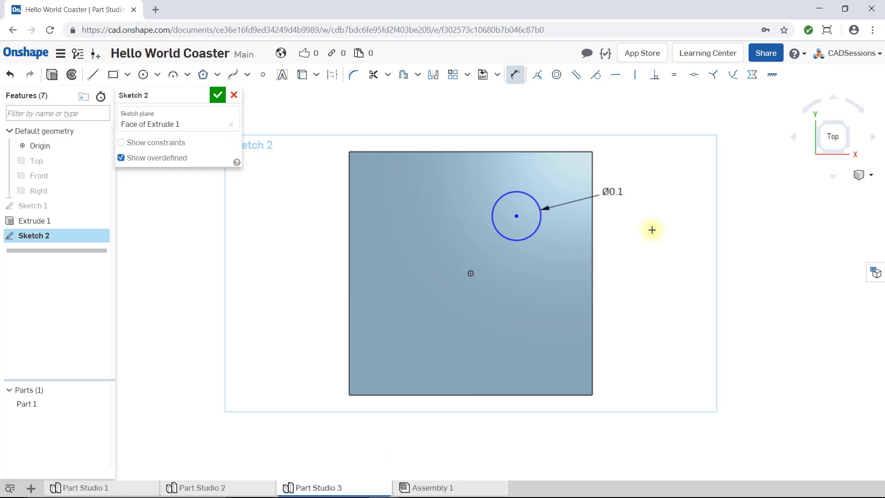
{"action": "key", "text": "Escape"}
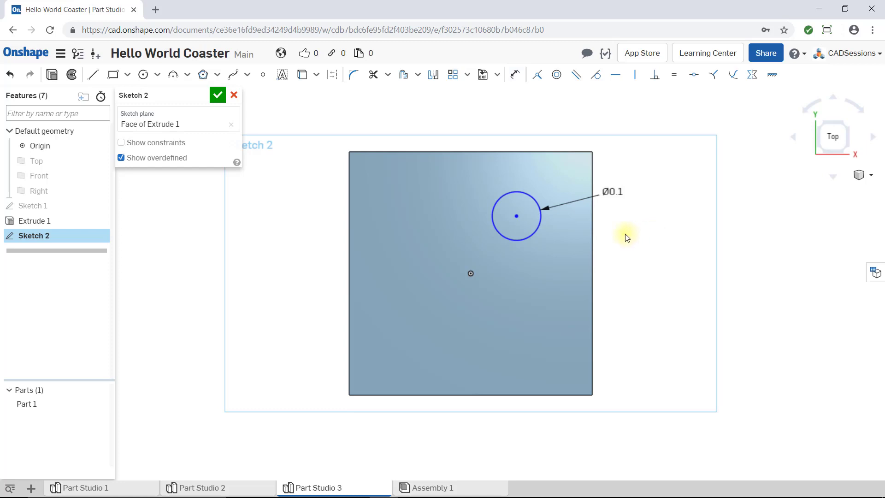
{"action": "mouse_move", "coordinate": [517, 216]}
{"action": "left_mouse_down"}
{"action": "mouse_move", "coordinate": [512, 239]}
{"action": "mouse_move", "coordinate": [471, 275]}
{"action": "mouse_move", "coordinate": [513, 212]}
{"action": "left_mouse_up"}
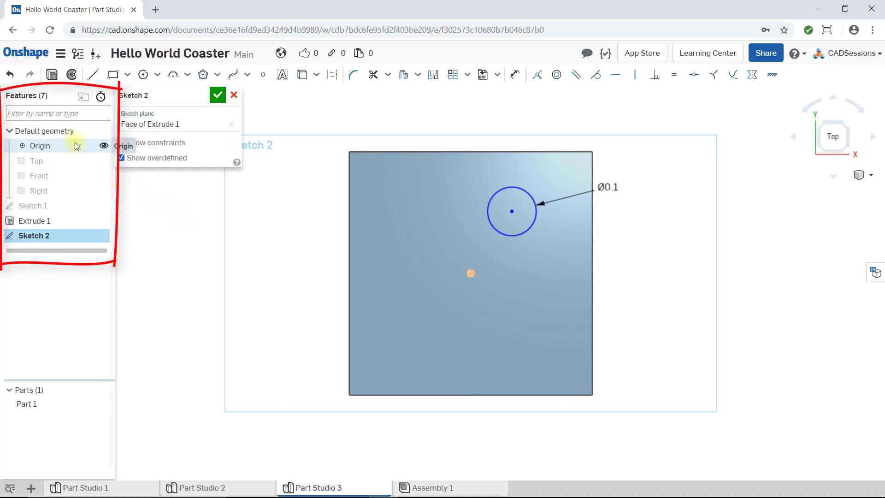
Step: Hide the origin and draw a vertical construction line between the midpoints of the face's top and bottom edges
{"action": "left_click", "coordinate": [102, 147]}
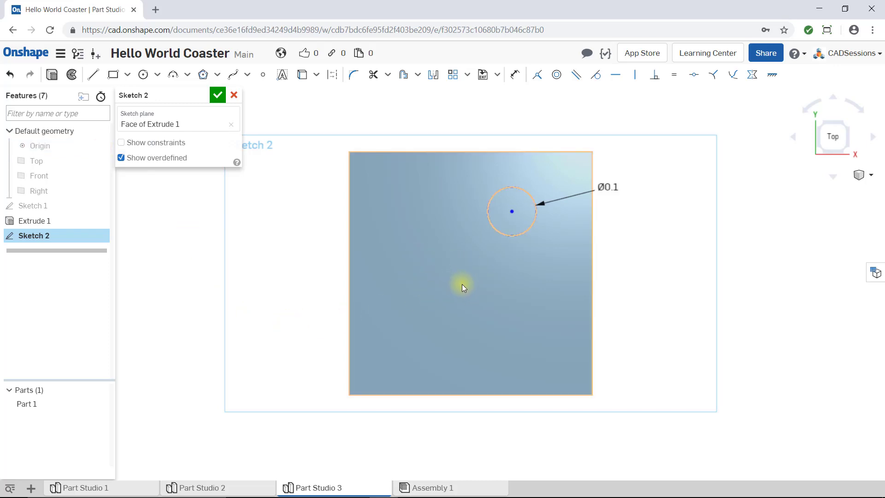
{"action": "left_click", "coordinate": [93, 74]}
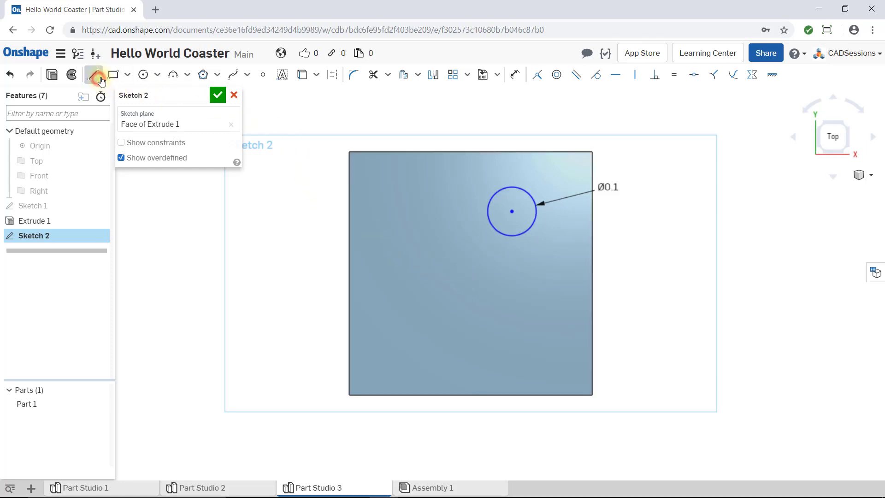
{"action": "left_click", "coordinate": [331, 75]}
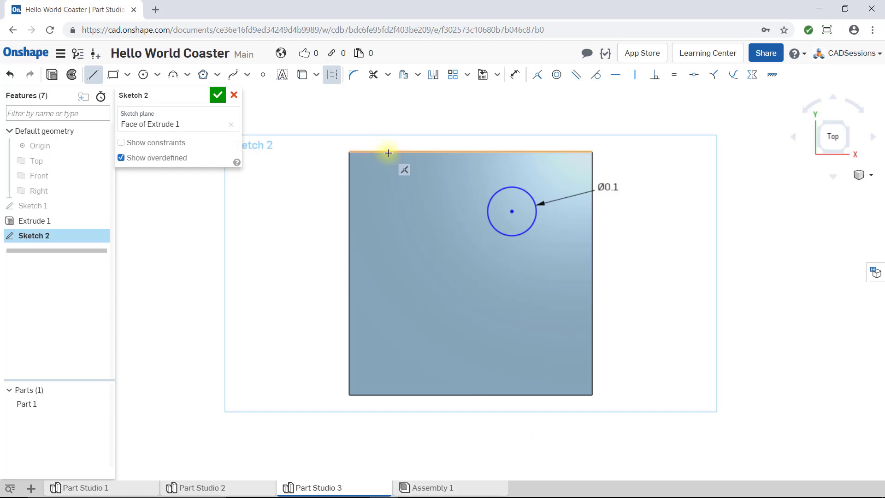
{"action": "left_click", "coordinate": [470, 151]}
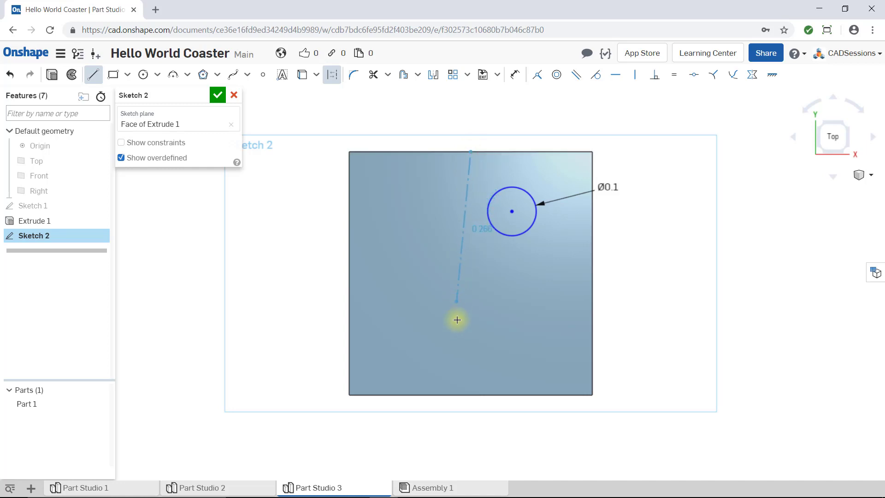
{"action": "left_click", "coordinate": [471, 395]}
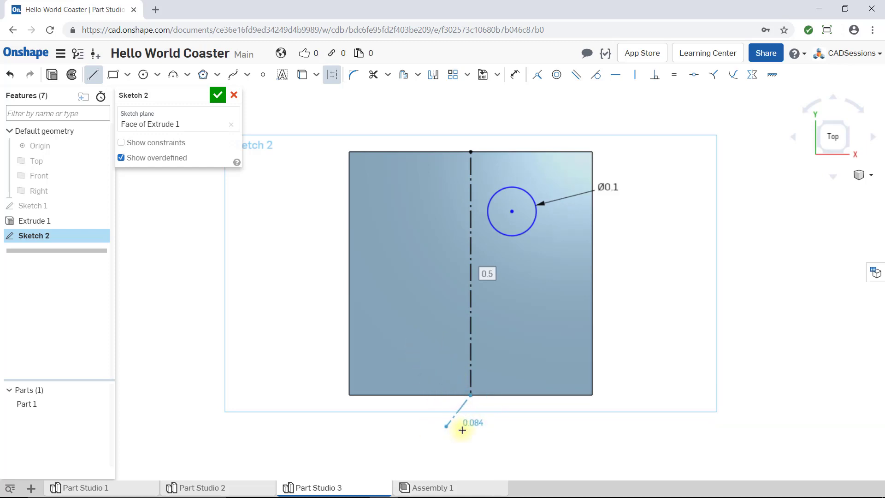
{"action": "key", "text": "Escape"}
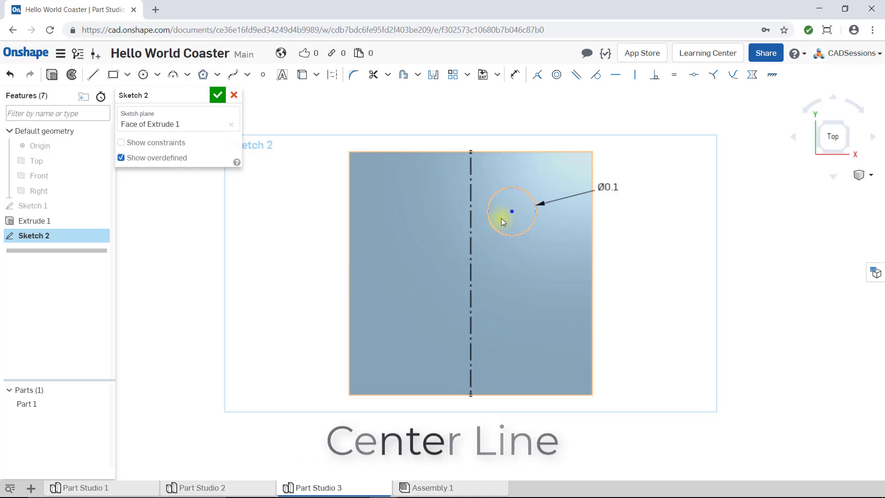
Step: Move the circle's center onto the construction line's midpoint and finish the sketch
{"action": "left_click_drag", "start_coordinate": [513, 213], "coordinate": [474, 240]}
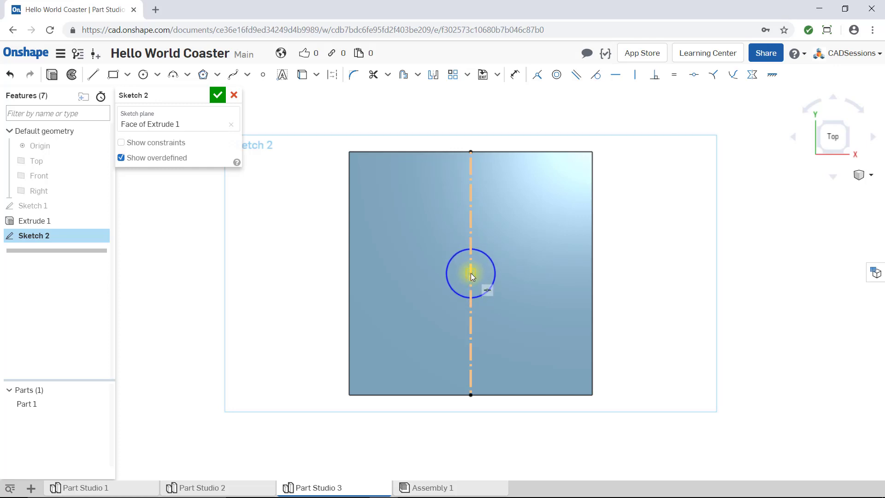
{"action": "left_click_drag", "start_coordinate": [471, 272], "coordinate": [471, 273]}
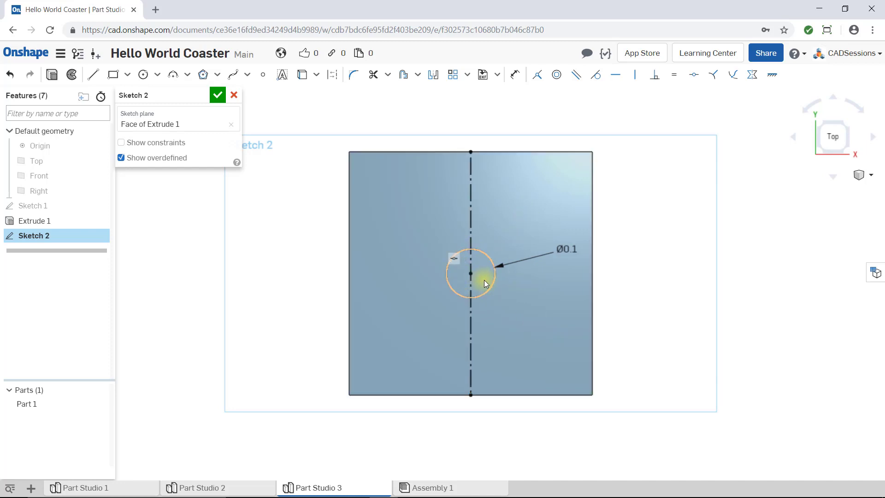
{"action": "left_click", "coordinate": [218, 96]}
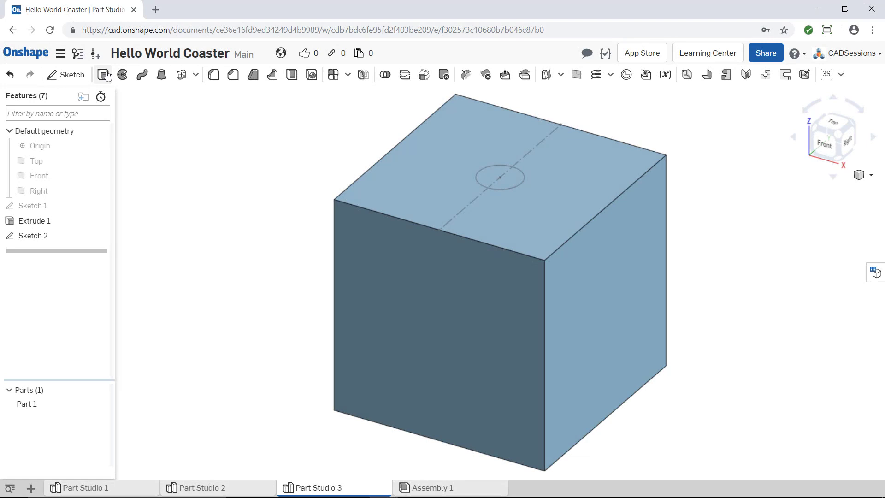
Step: Set up a solid Extrude that removes material, using the circular sketch region on the cube's top face
{"action": "left_click", "coordinate": [105, 74]}
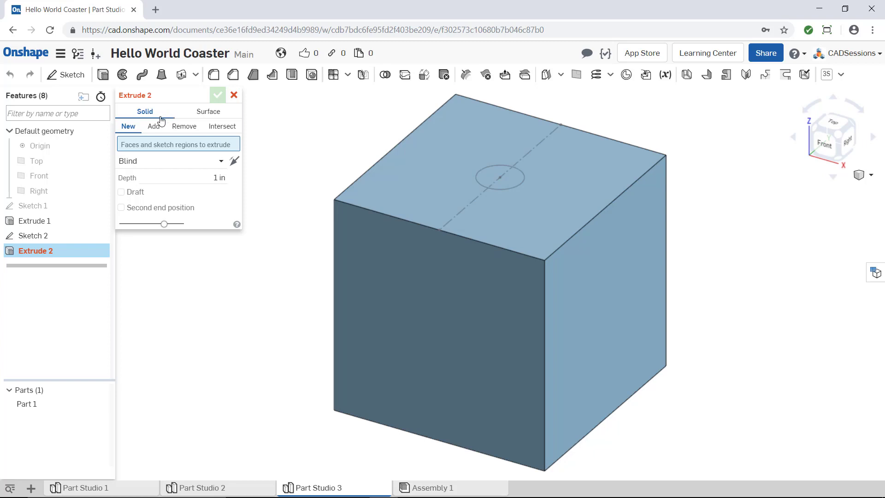
{"action": "left_click", "coordinate": [195, 132]}
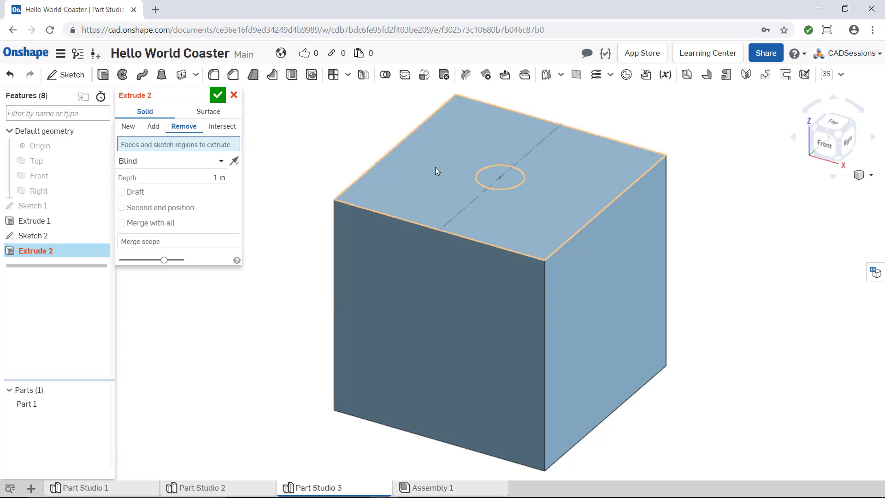
{"action": "left_click", "coordinate": [489, 177]}
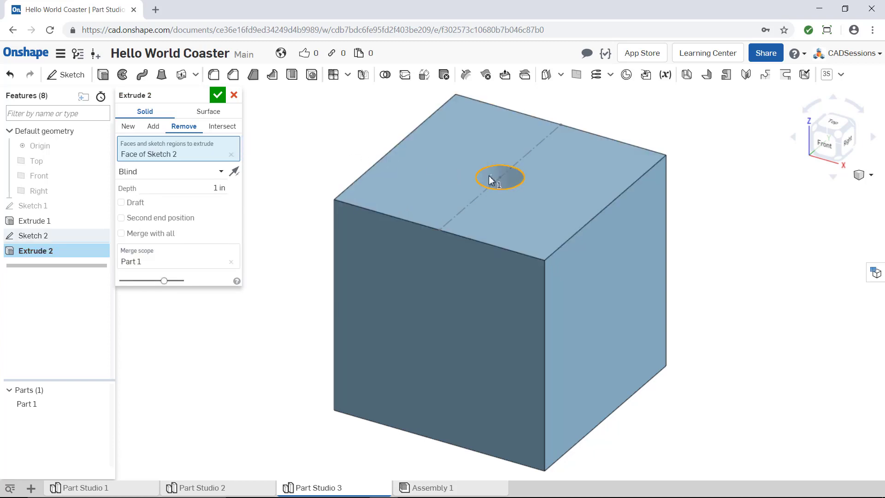
{"action": "left_click", "coordinate": [489, 177]}
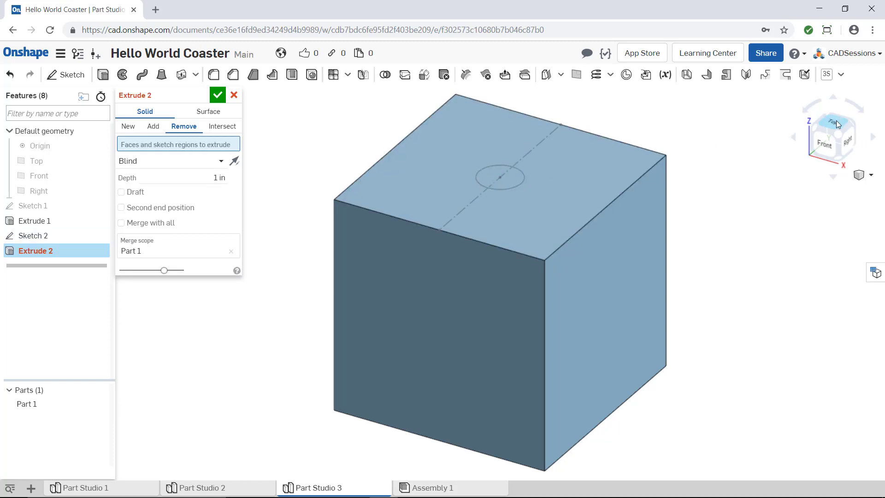
{"action": "left_click", "coordinate": [838, 124]}
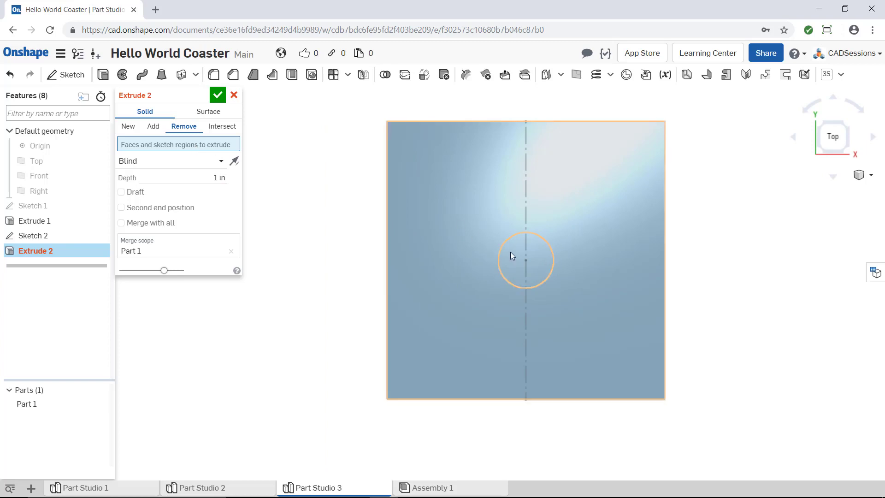
{"action": "left_click", "coordinate": [512, 253]}
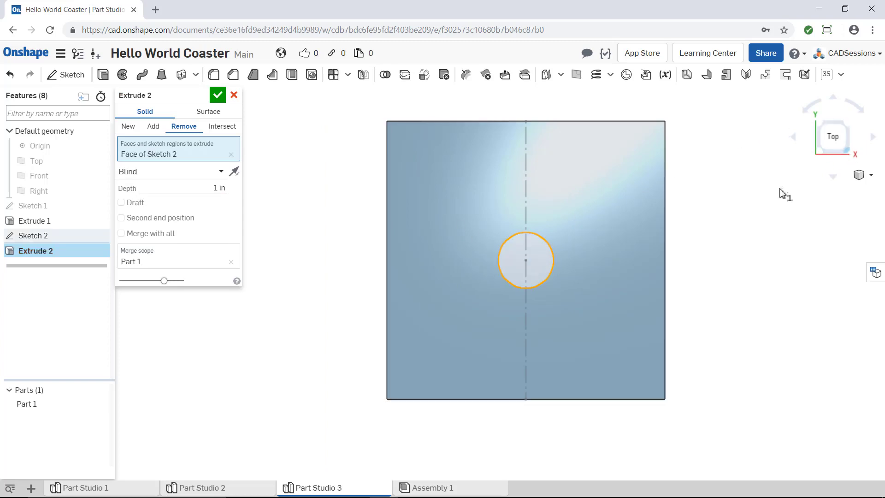
Step: Set the blind cut's depth to 0.1 in, with the cube in an isometric view
{"action": "right_click_drag", "start_coordinate": [782, 194], "coordinate": [589, 250]}
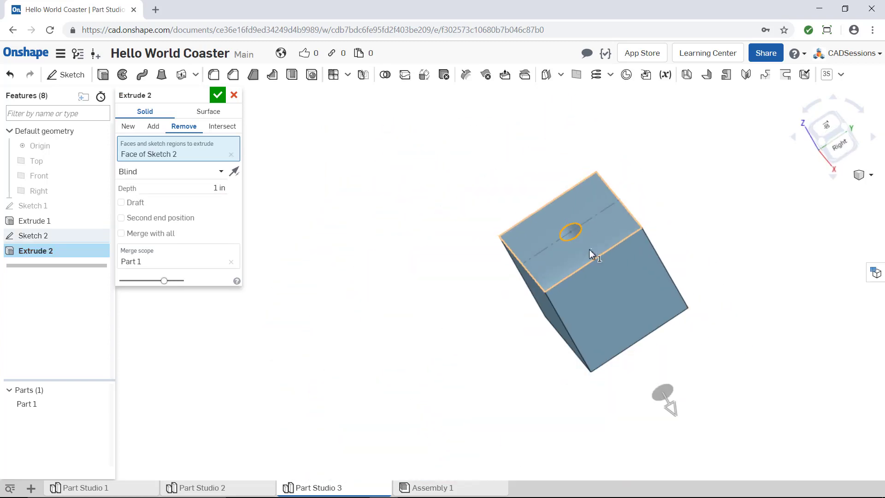
{"action": "key", "text": "shift+7"}
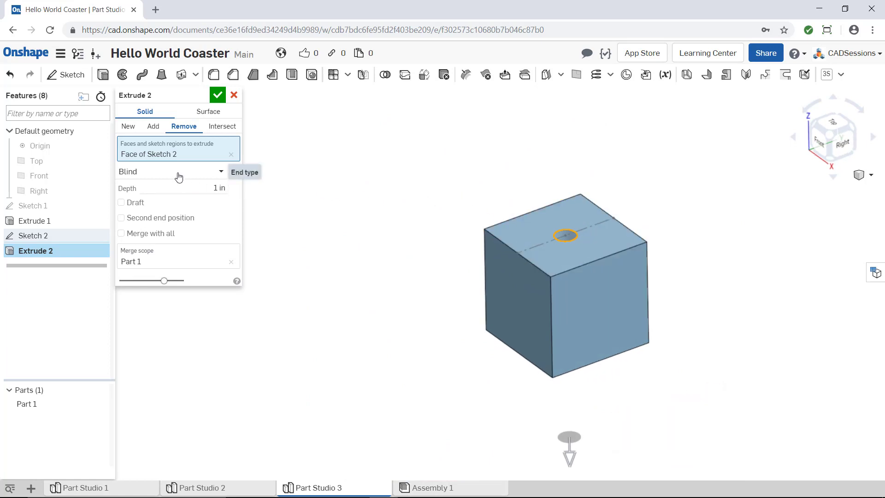
{"action": "left_click", "coordinate": [207, 188]}
{"action": "type", "text": "0.1"}
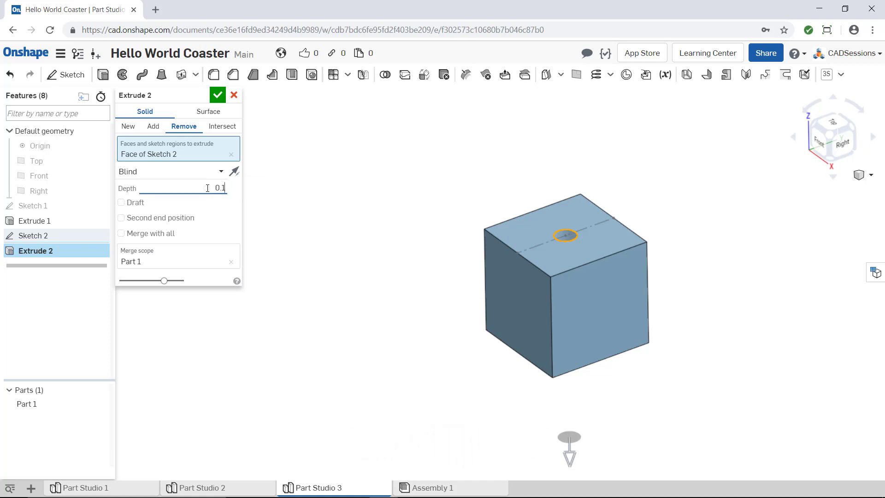
{"action": "key", "text": "Tab"}
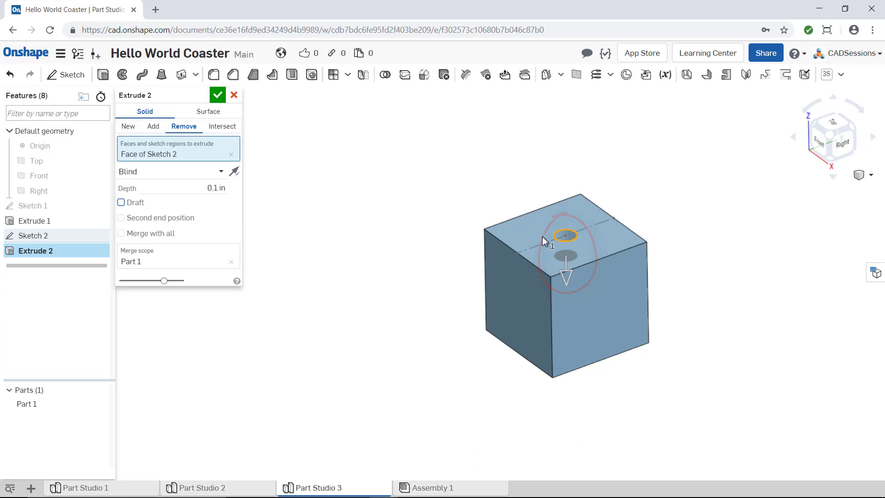
Step: Set the blind cut's depth to 0.025 in and accept the extrude
{"action": "scroll", "coordinate": [560, 234], "scroll_direction": "up", "scroll_amount": 5}
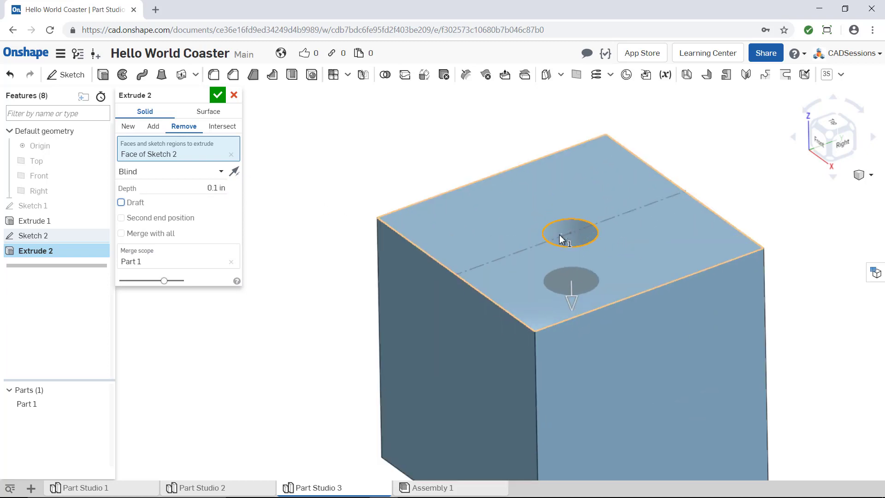
{"action": "left_click", "coordinate": [207, 189]}
{"action": "type", "text": "0.025"}
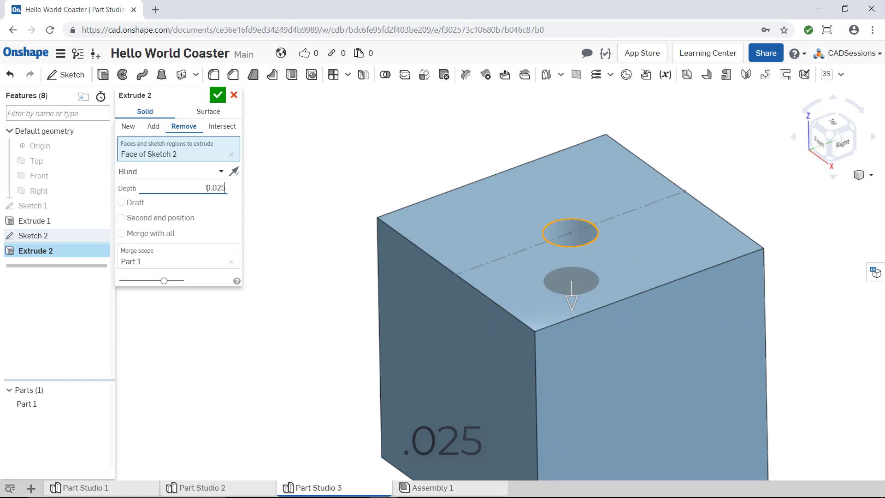
{"action": "key", "text": "Return"}
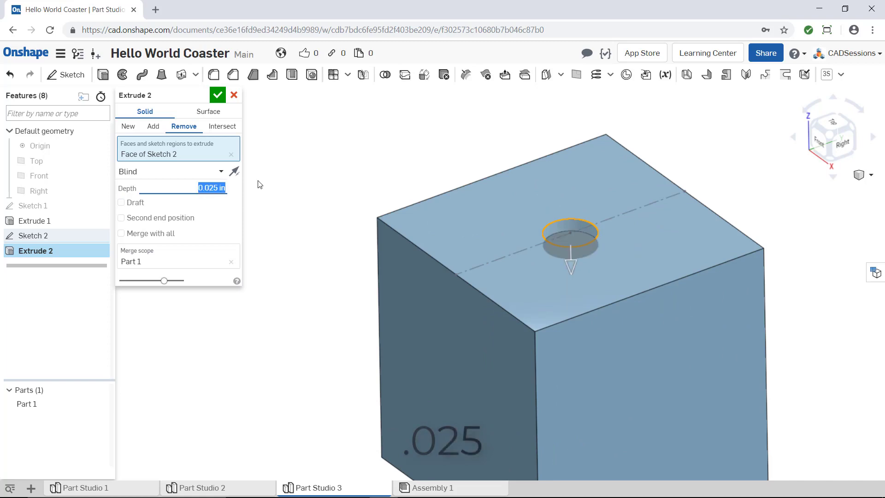
{"action": "mouse_move", "coordinate": [490, 223]}
{"action": "right_mouse_down"}
{"action": "mouse_move", "coordinate": [533, 245]}
{"action": "mouse_move", "coordinate": [495, 225]}
{"action": "right_mouse_up"}
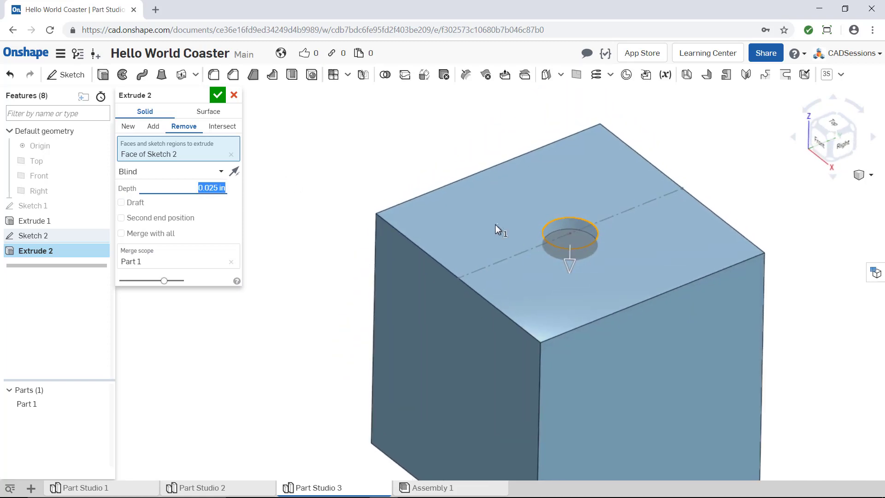
{"action": "left_click", "coordinate": [217, 95]}
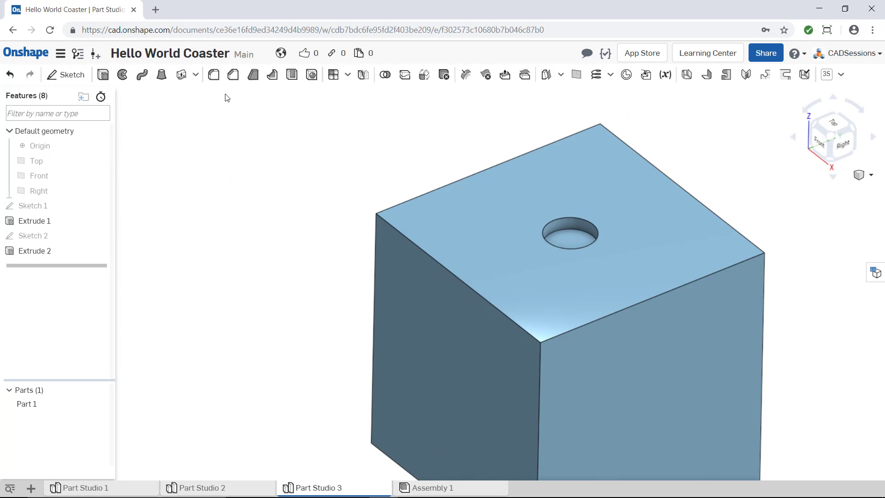